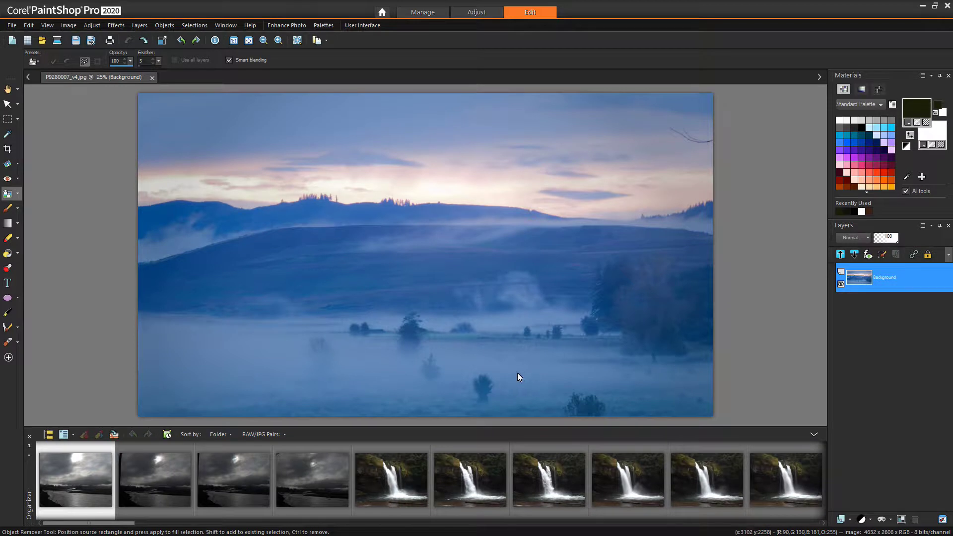
Step: Activate the Object Remover tool from the Clone group flyout (opacity 100, feather 5, smart blending)
left_click(18, 194)
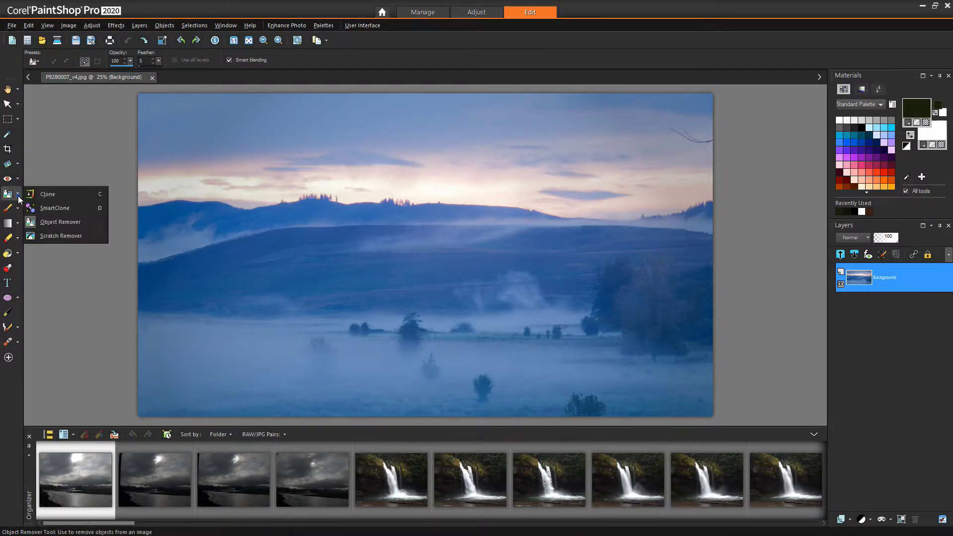
left_click(60, 222)
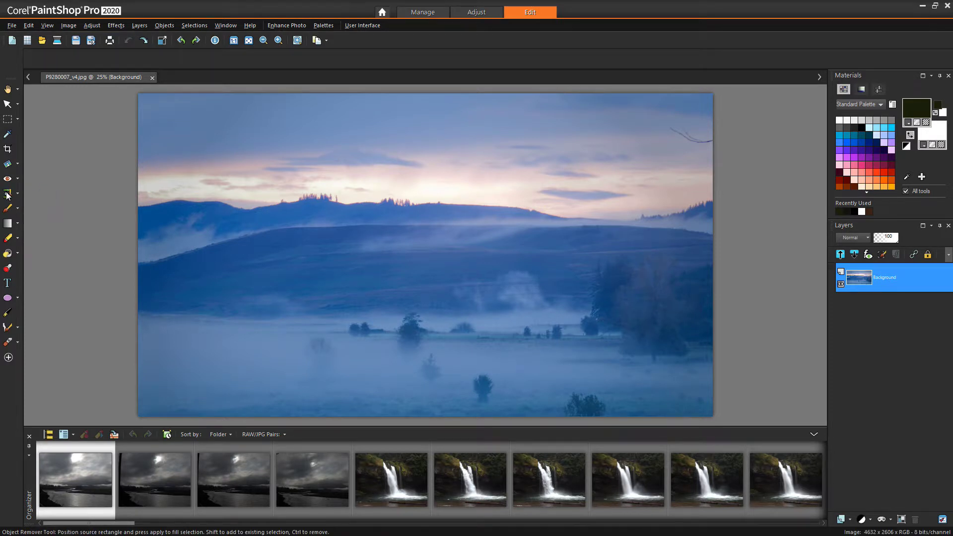
left_click(18, 195)
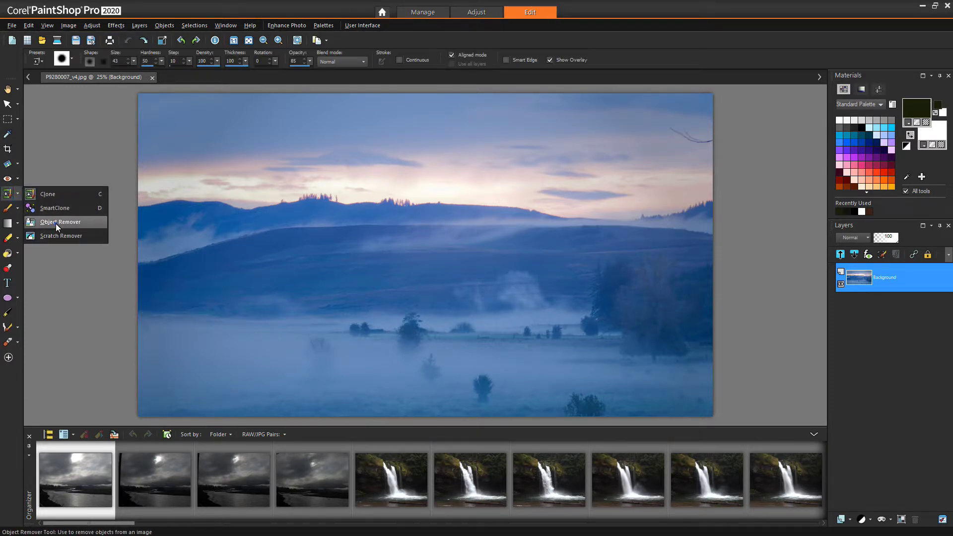
left_click(55, 223)
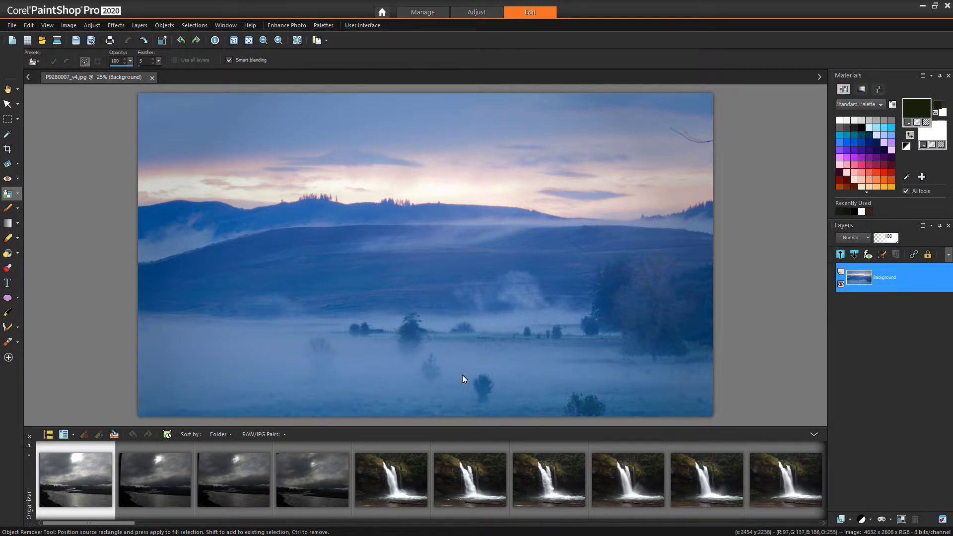
scroll(478, 384, "up", 1)
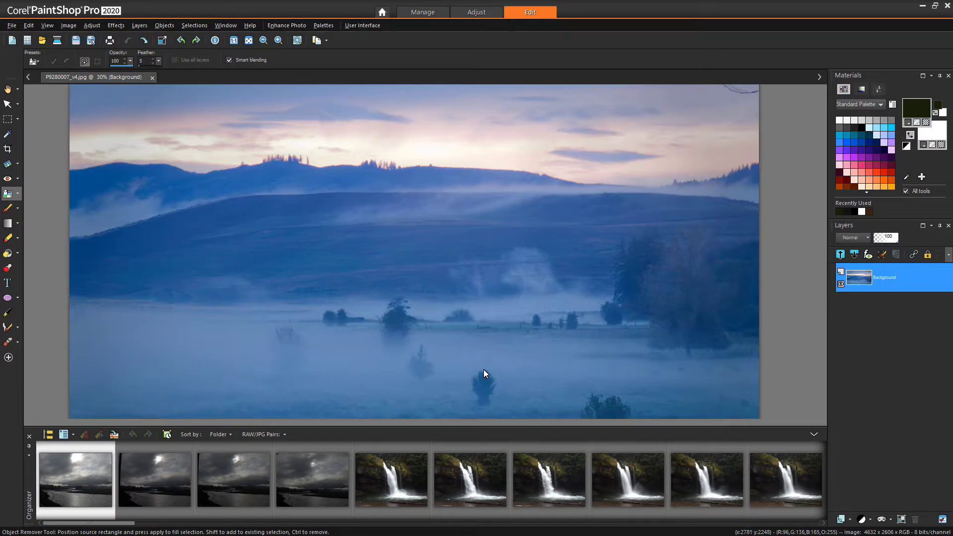
Step: Draw a freehand lasso outline around the small lone tree in the foreground field
mouse_move(485, 366)
left_mouse_down()
mouse_move(498, 373)
mouse_move(498, 404)
mouse_move(473, 411)
mouse_move(467, 379)
mouse_move(475, 371)
left_mouse_up()
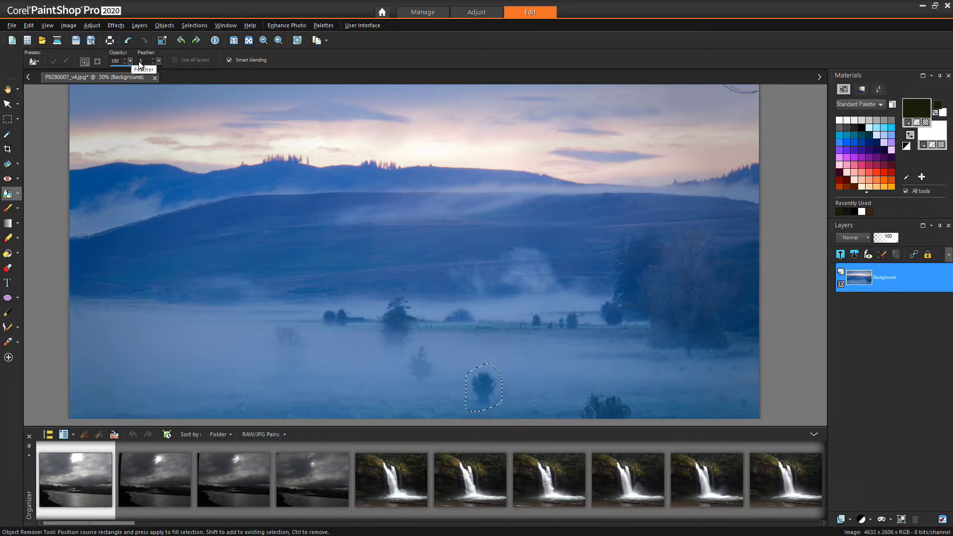
Step: Switch to Rectangle source mode and fit the source rectangle onto empty grass right of the tree
left_click(97, 62)
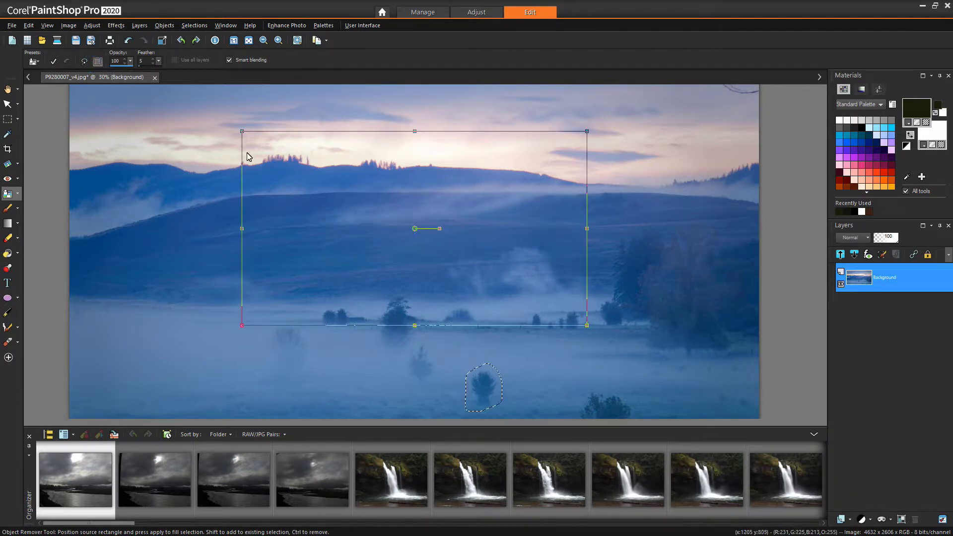
left_click_drag(242, 229, 528, 248)
left_click_drag(558, 133, 565, 254)
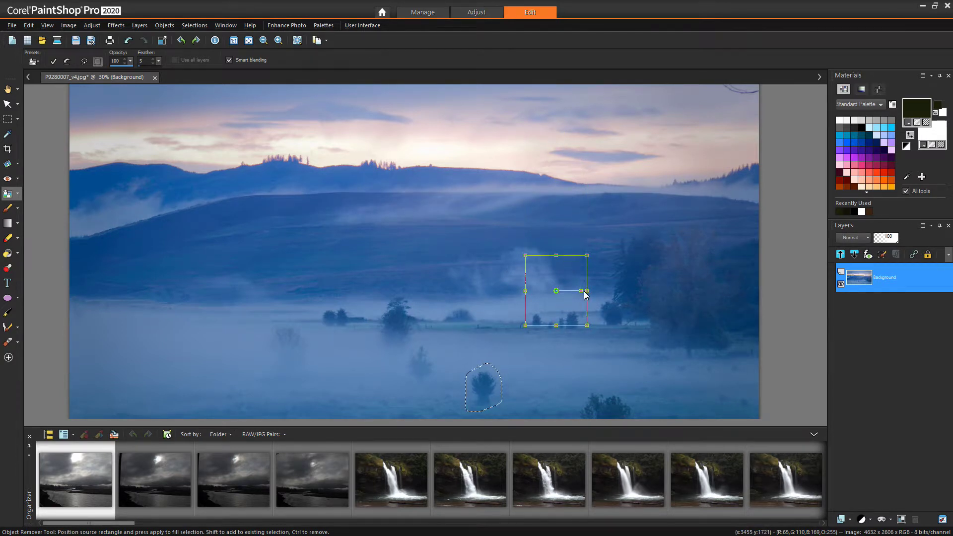
left_click_drag(586, 291, 530, 379)
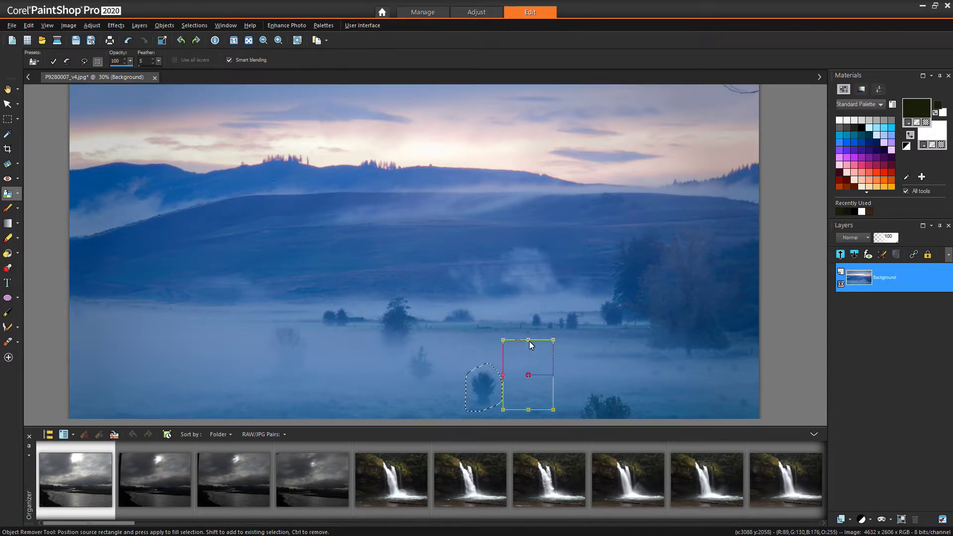
left_click_drag(529, 340, 525, 354)
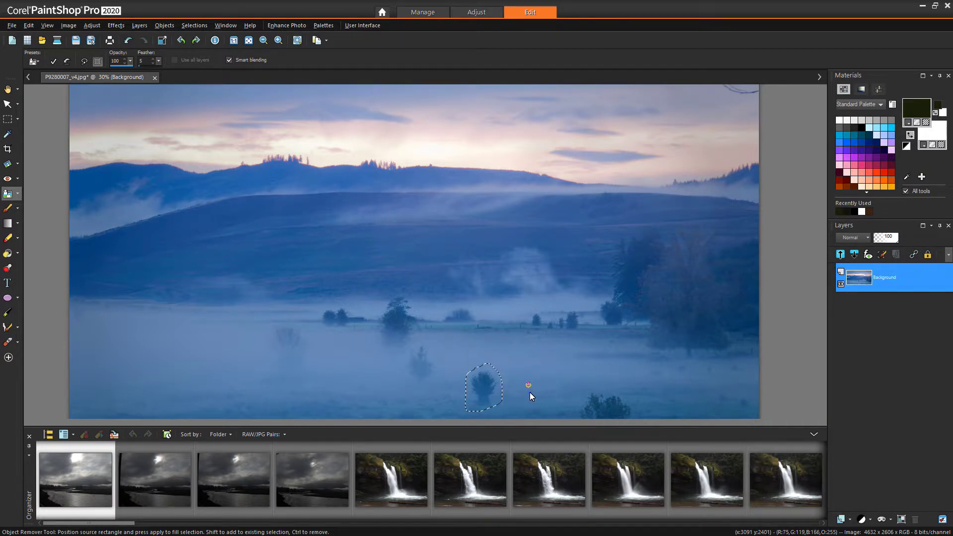
left_click_drag(530, 395, 532, 394)
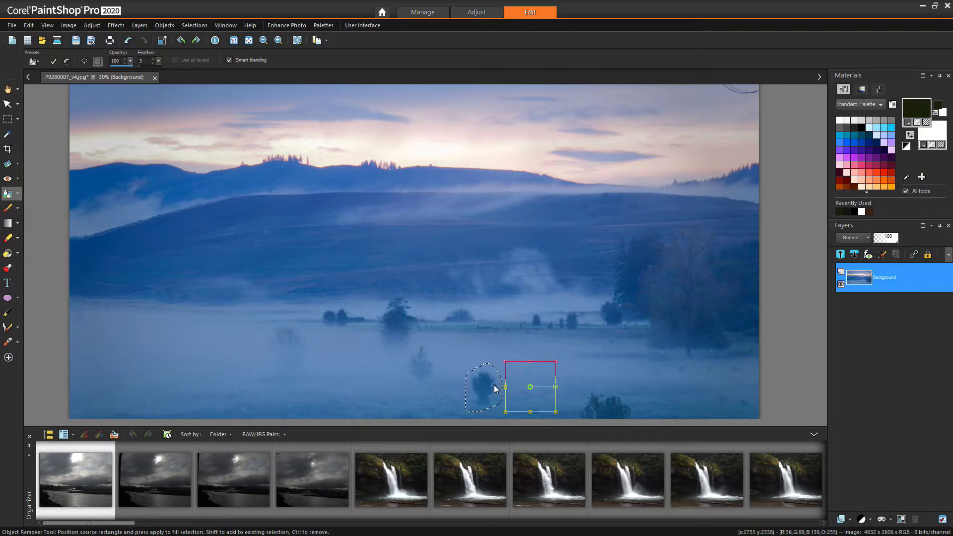
Step: Apply the grass fill over the tree, clear the selection, and zoom in to inspect it
left_click(53, 61)
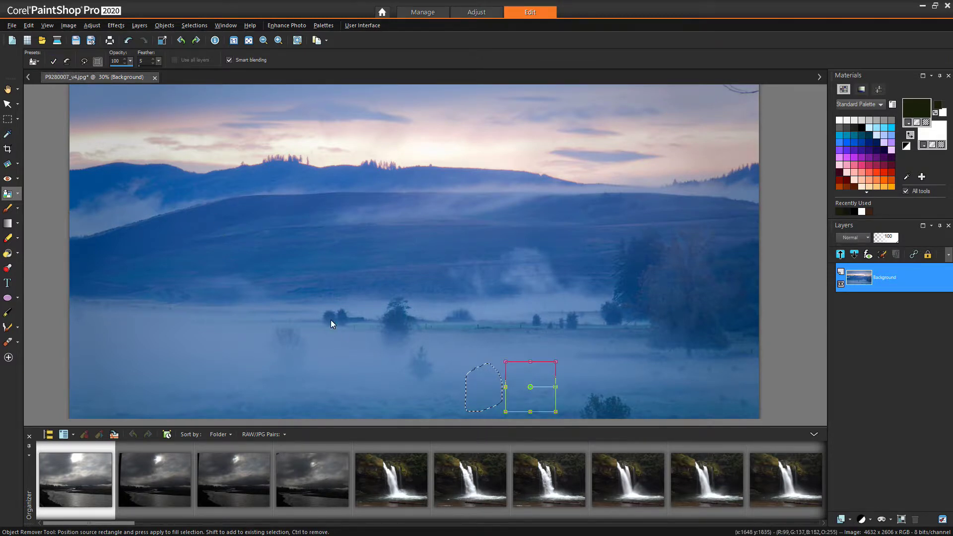
key("ctrl+d")
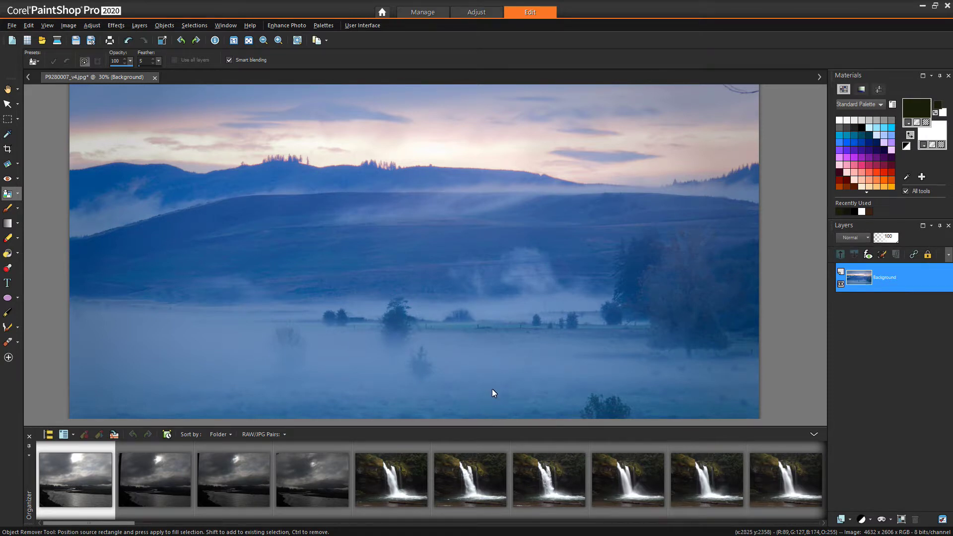
scroll(475, 410, "up", 1)
scroll(460, 335, "down", 2)
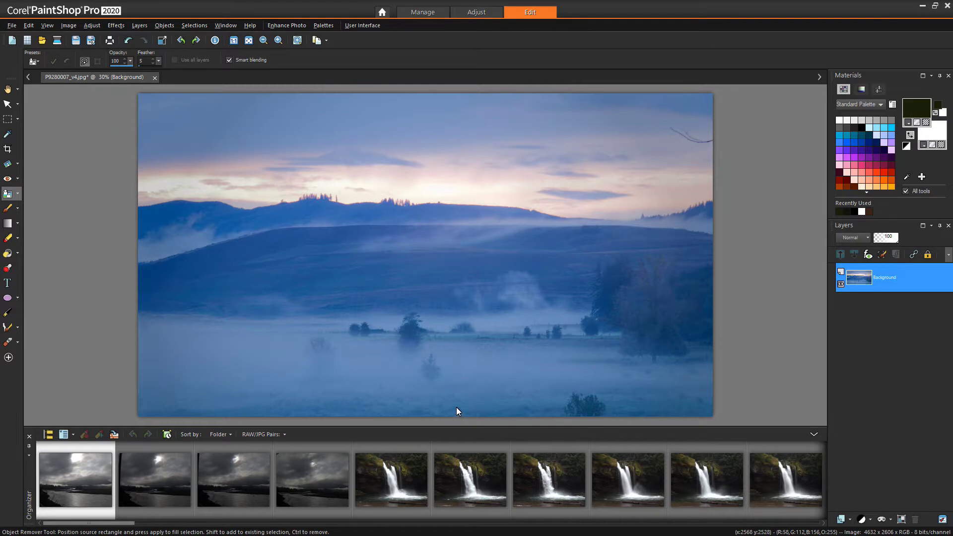
scroll(457, 407, "up", 4)
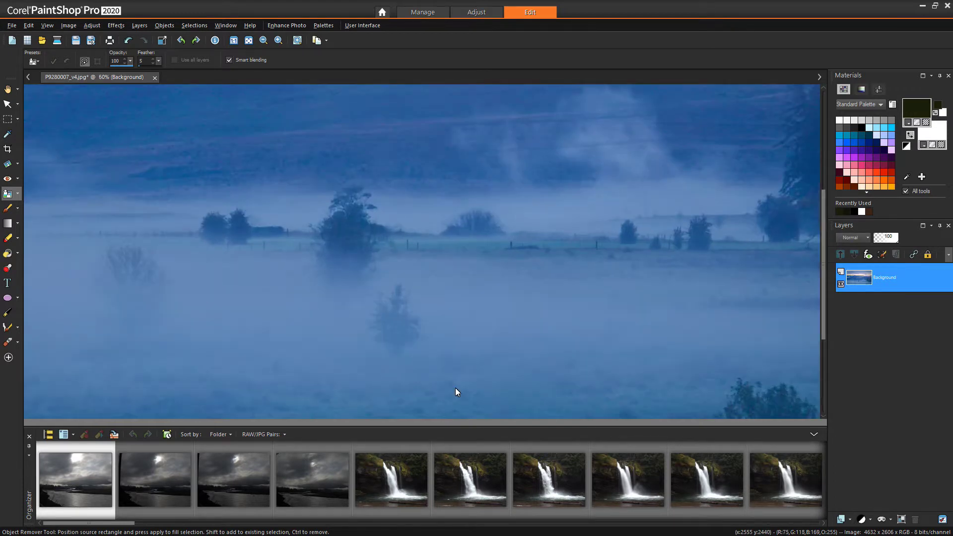
scroll(456, 392, "up", 3)
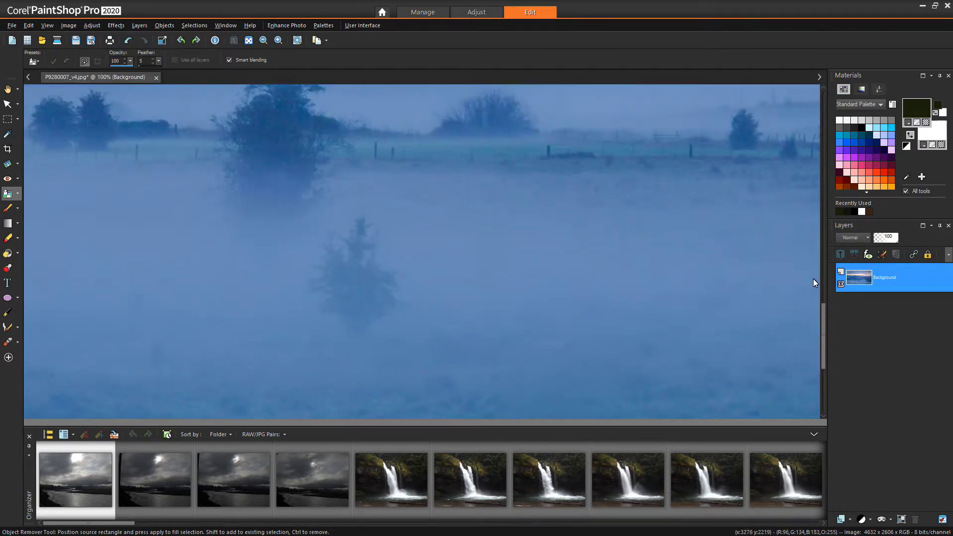
left_click_drag(824, 322, 824, 367)
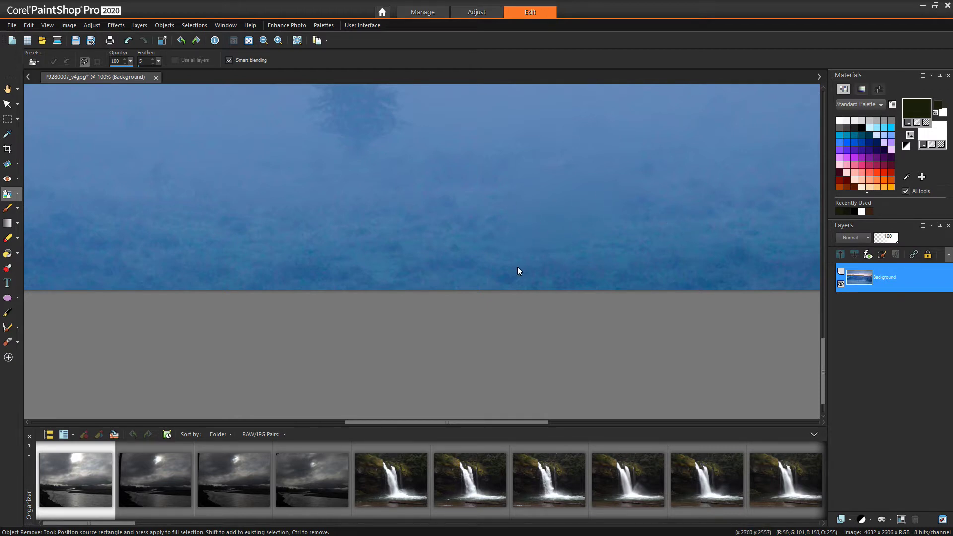
scroll(517, 178, "down", 2)
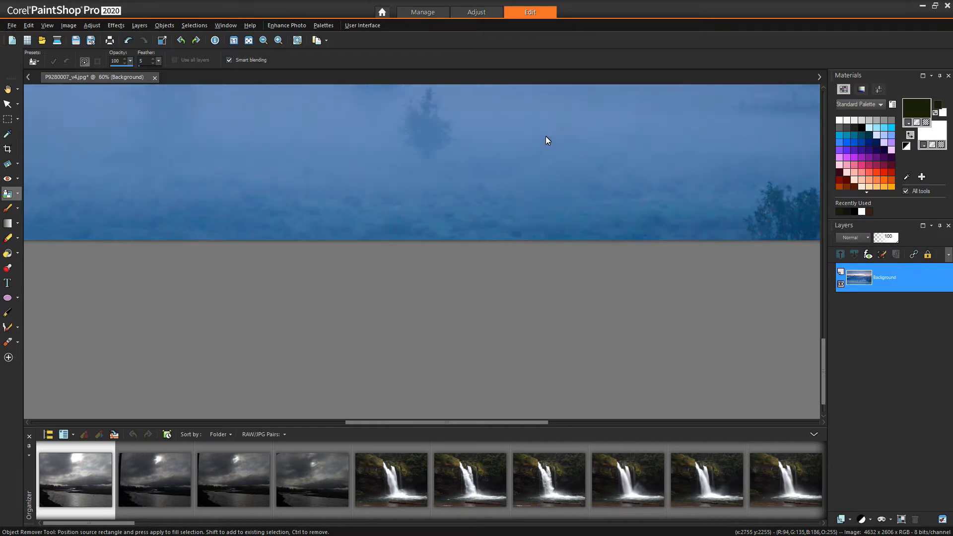
scroll(546, 134, "down", 1)
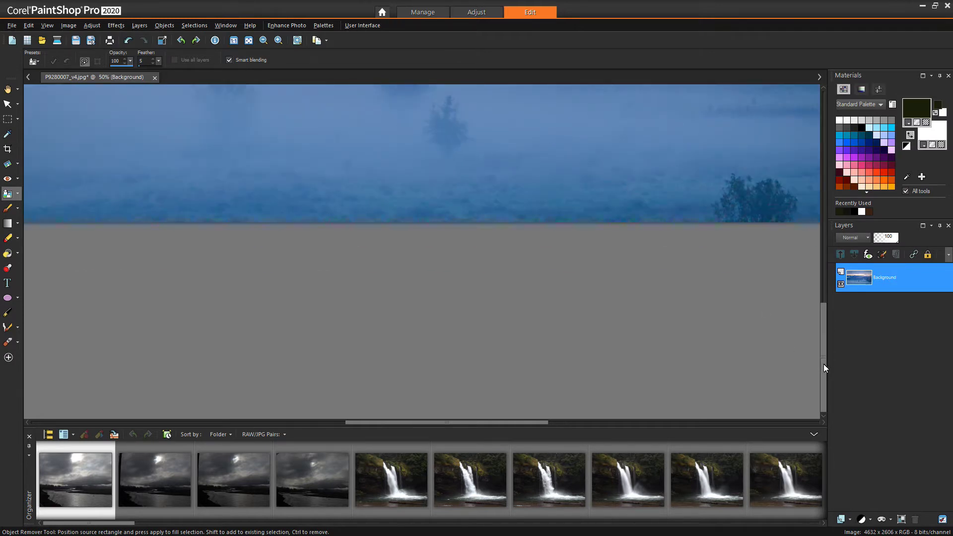
Step: Undo the tree removal and redo it with Feather 0, then deselect
key("ctrl+z")
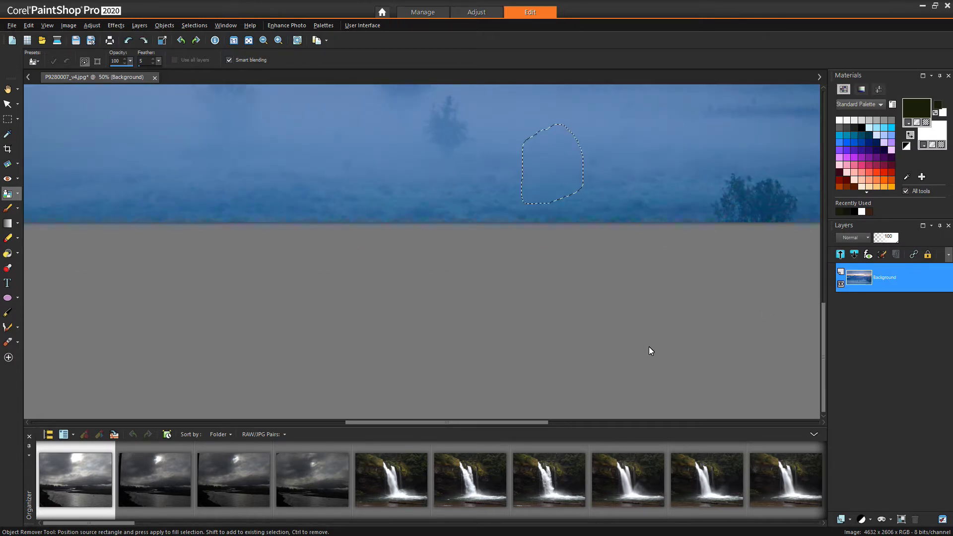
key("ctrl+z")
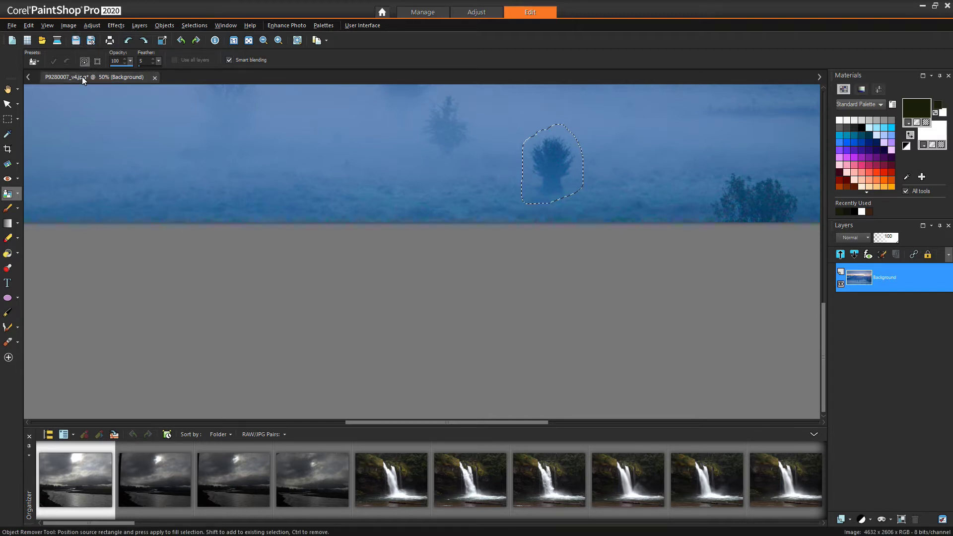
left_click(97, 62)
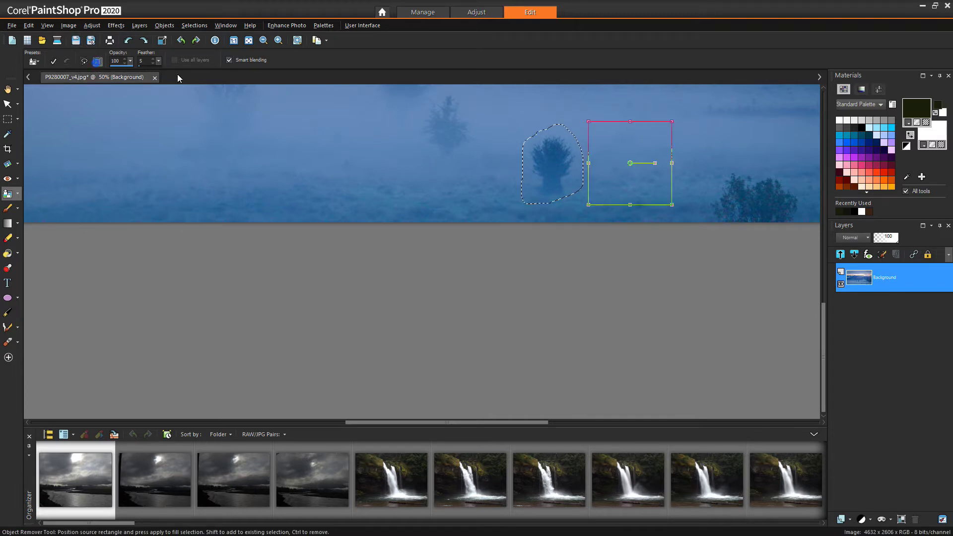
left_click(142, 60)
type("0")
left_click(54, 61)
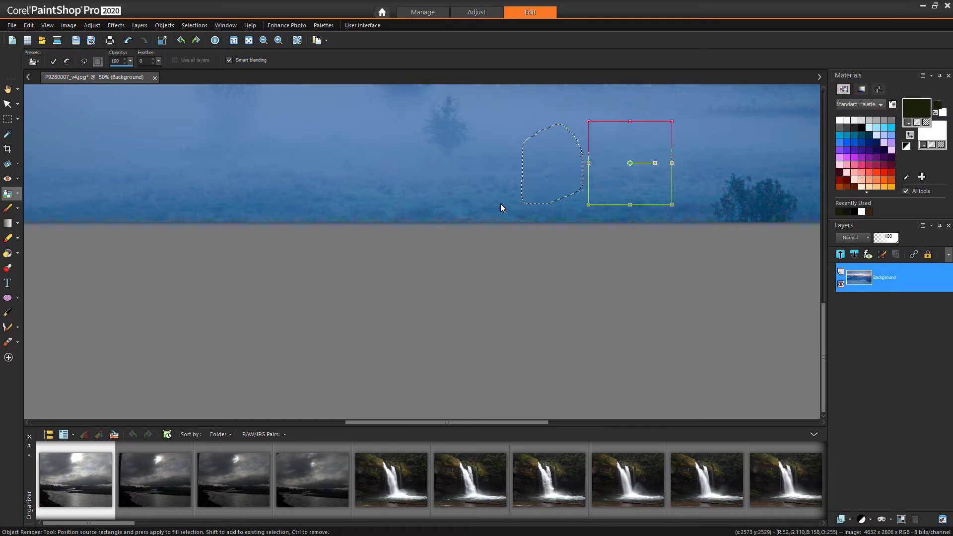
key("ctrl+d")
Step: Zoom in to check the fill, then zoom out to 30% and scroll to show the full landscape
scroll(538, 185, "up", 6)
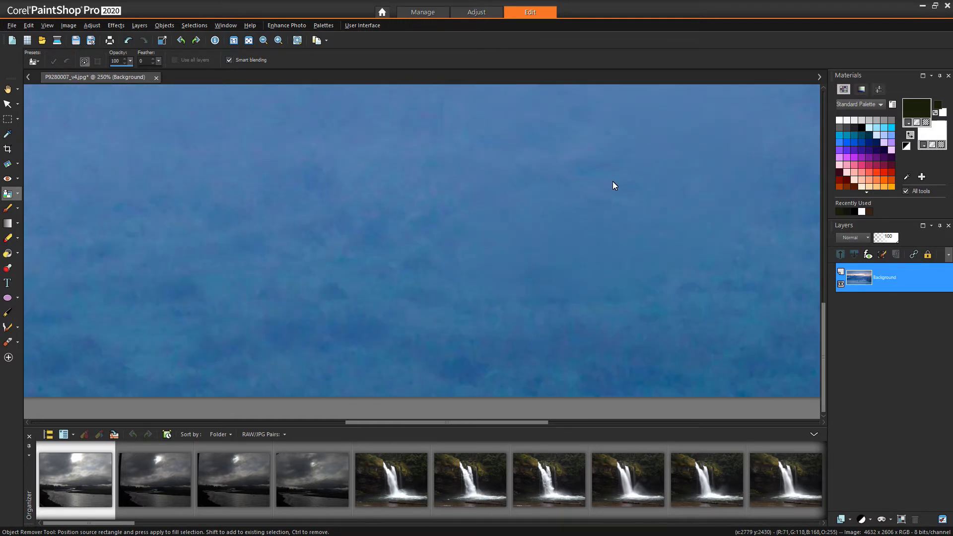
scroll(605, 189, "down", 4)
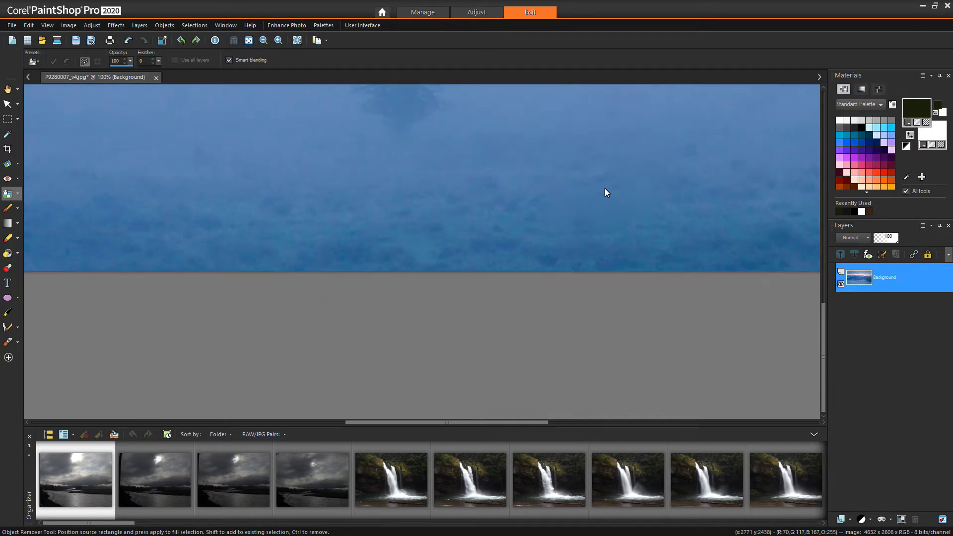
scroll(605, 189, "down", 1)
scroll(590, 177, "down", 4)
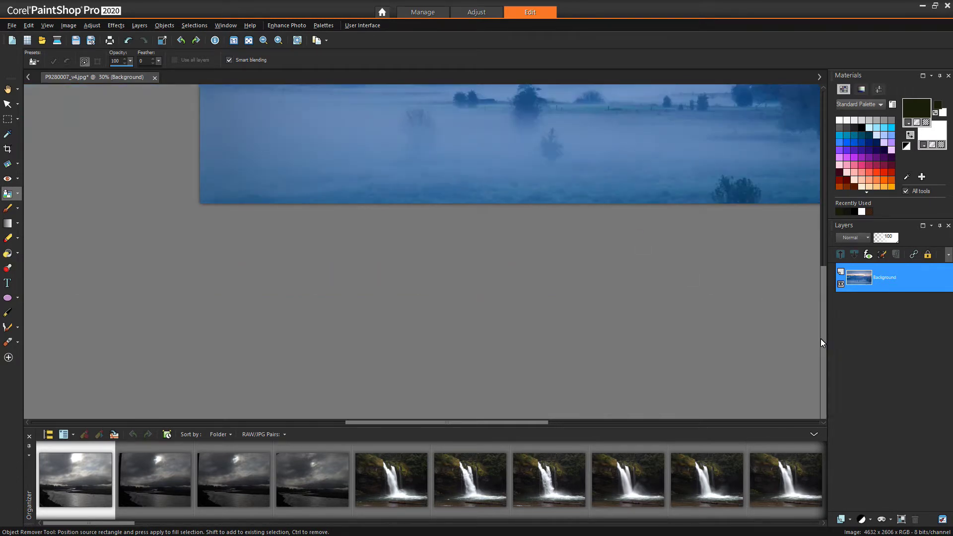
left_click_drag(820, 338, 814, 263)
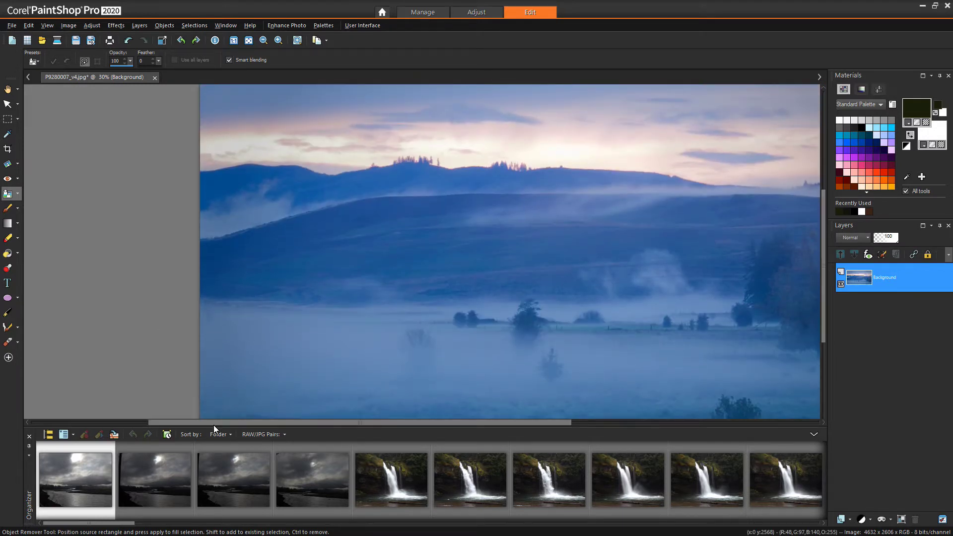
left_click_drag(213, 423, 293, 417)
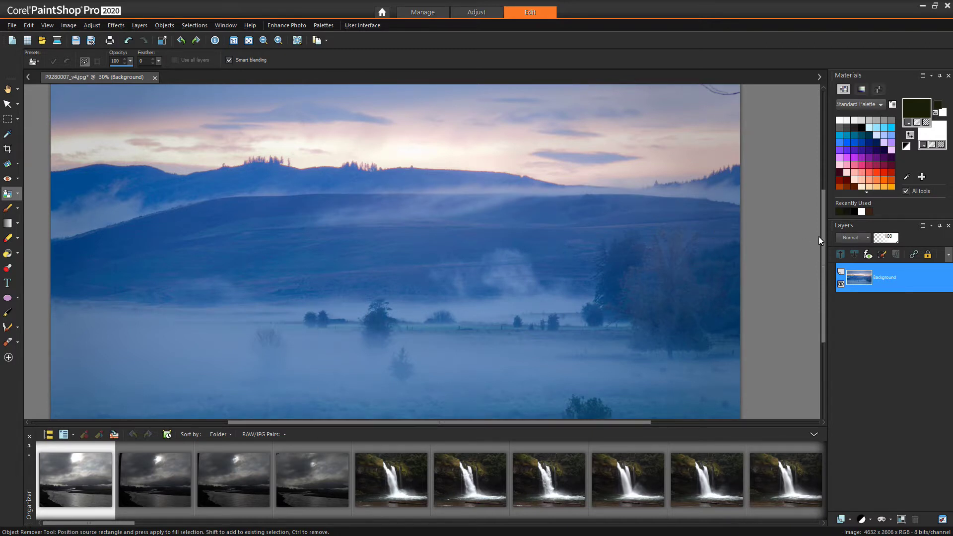
Step: Lasso around the dark branch poking into the top-right sky
left_click_drag(823, 237, 832, 199)
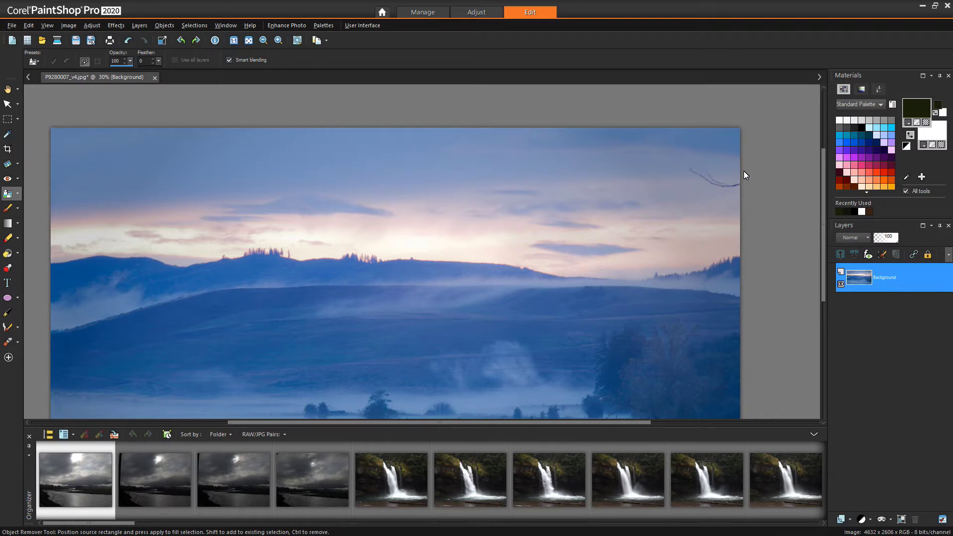
left_click_drag(744, 169, 676, 170)
mouse_move(726, 192)
left_mouse_down()
mouse_move(744, 190)
mouse_move(742, 169)
left_mouse_up()
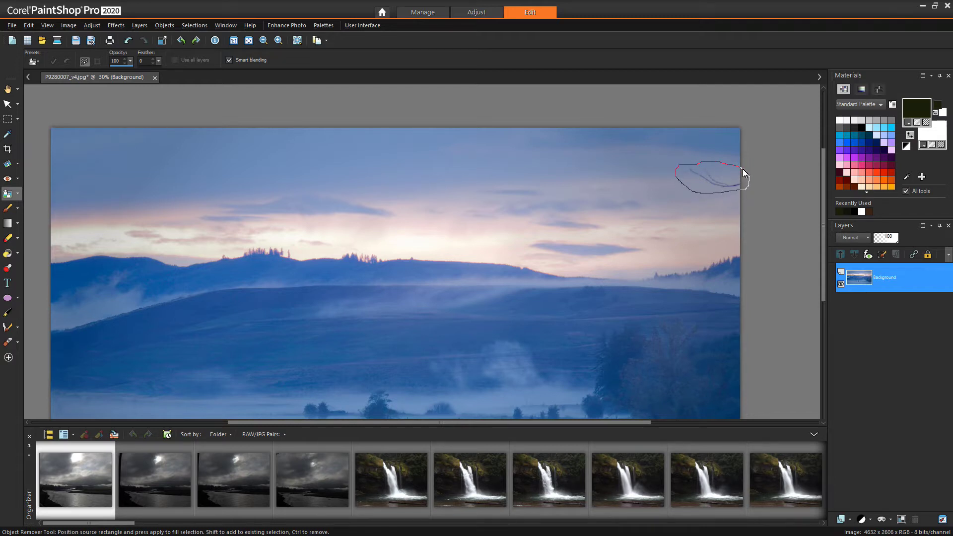
Step: Switch to Rectangle source mode and place the source rectangle on nearby sky
left_click(99, 61)
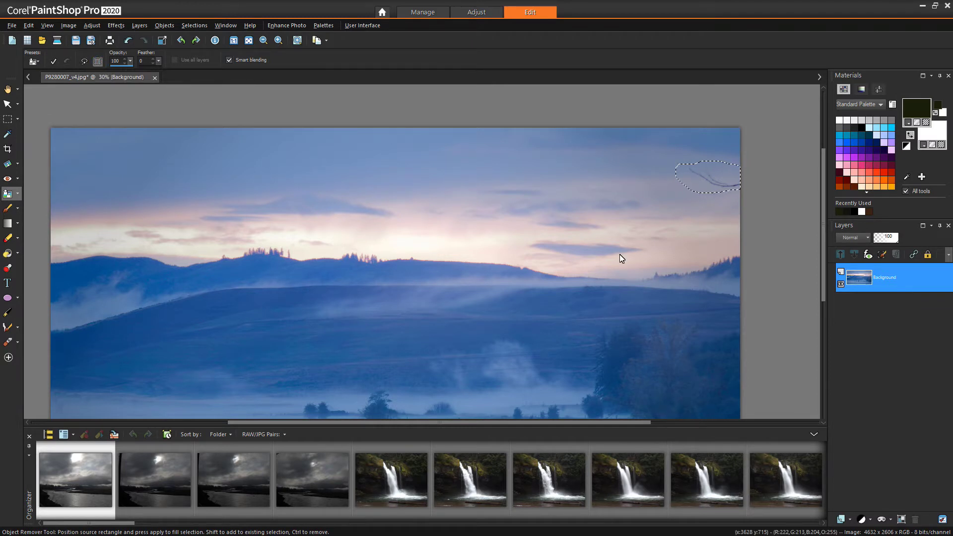
left_click_drag(827, 250, 824, 297)
left_click_drag(517, 390, 711, 129)
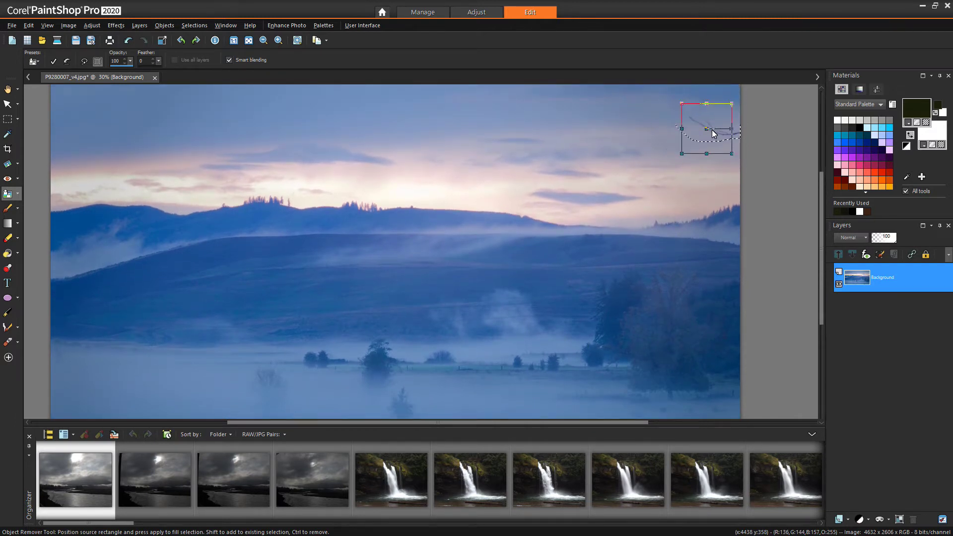
Step: Move the sky source patch left of the branch, shorten it from the top, and test the fill
left_click(660, 130)
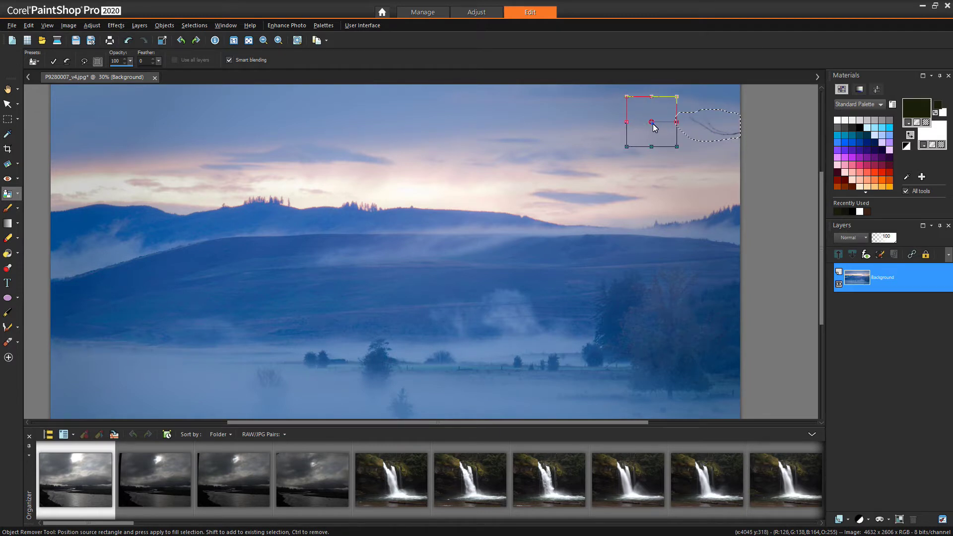
left_click_drag(653, 124, 604, 124)
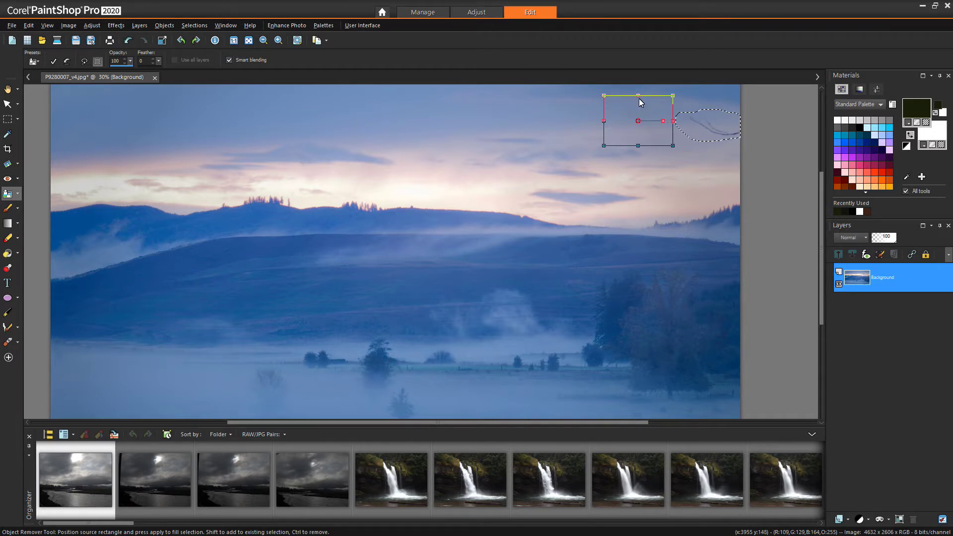
left_click_drag(638, 96, 639, 102)
left_click(53, 62)
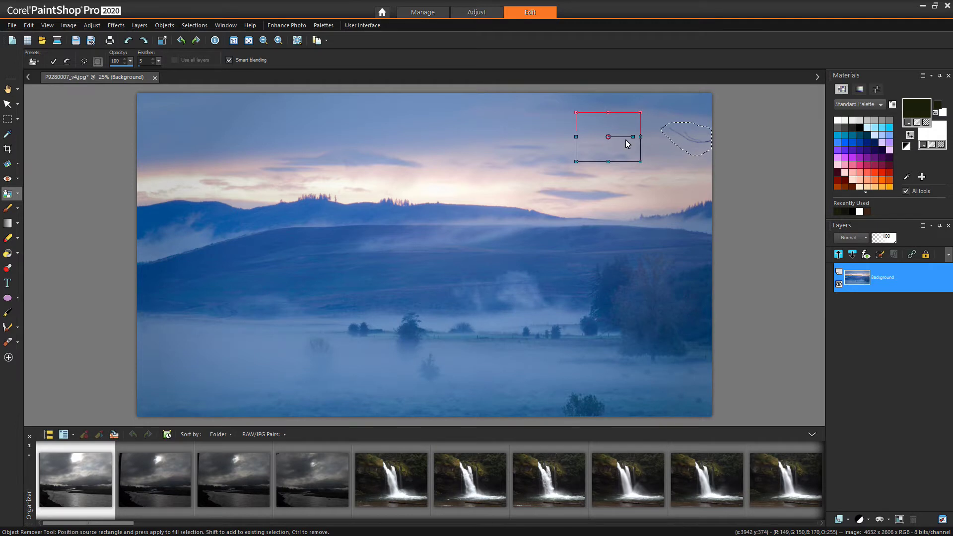
mouse_move(607, 142)
left_mouse_down()
mouse_move(475, 157)
mouse_move(611, 149)
left_mouse_up()
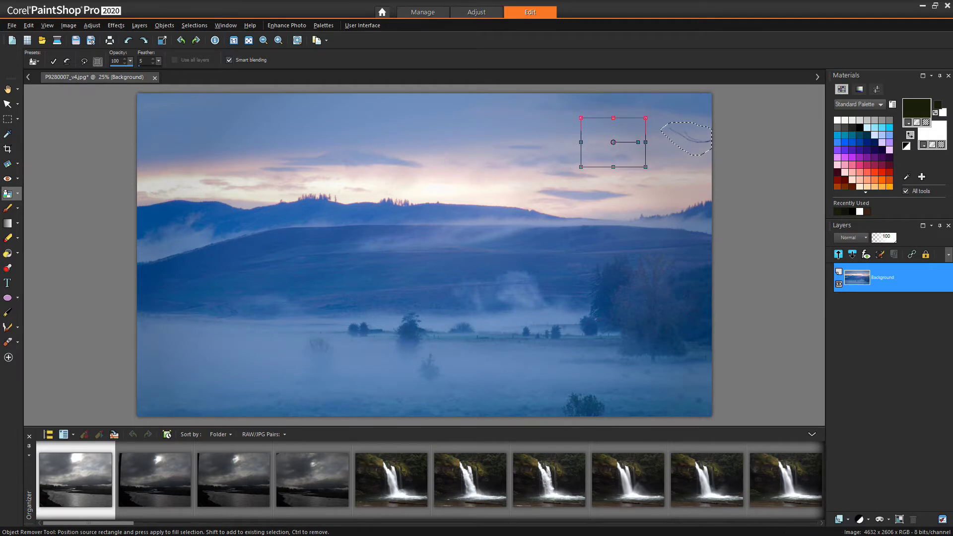
Step: Apply the sky fill over the branch, toggle Smart blending off and on, and deselect
left_click(53, 61)
left_click(229, 60)
left_click(229, 60)
key("ctrl+d")
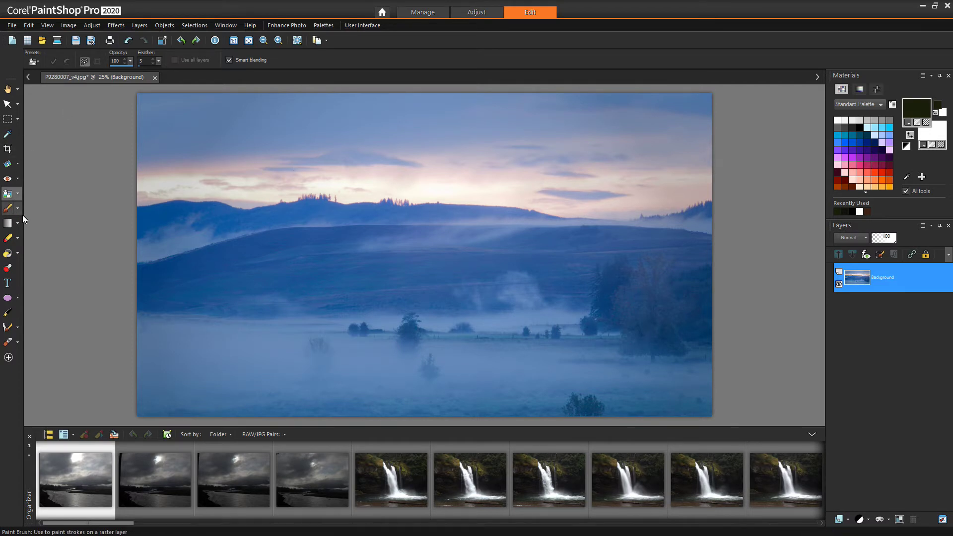
scroll(630, 136, "up", 1)
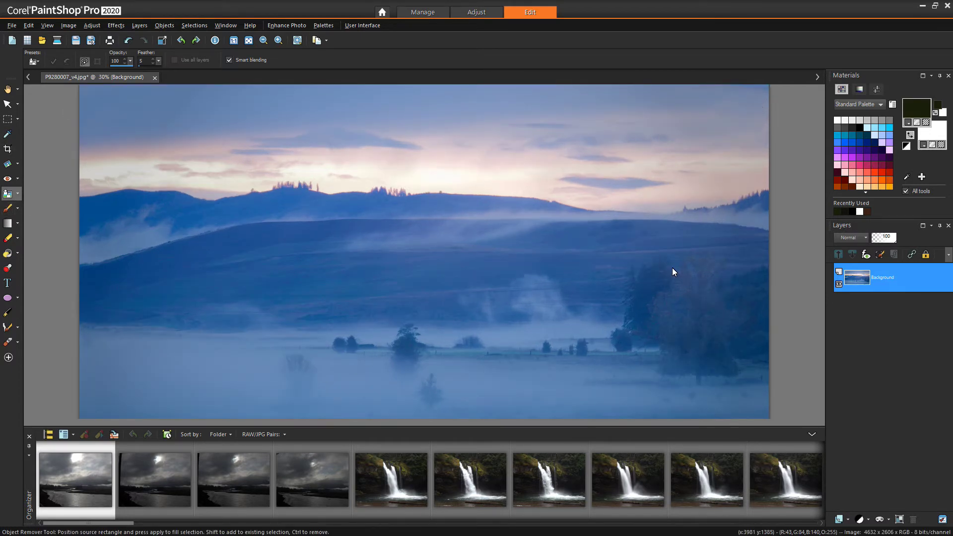
scroll(674, 270, "up", 1)
scroll(691, 120, "up", 1)
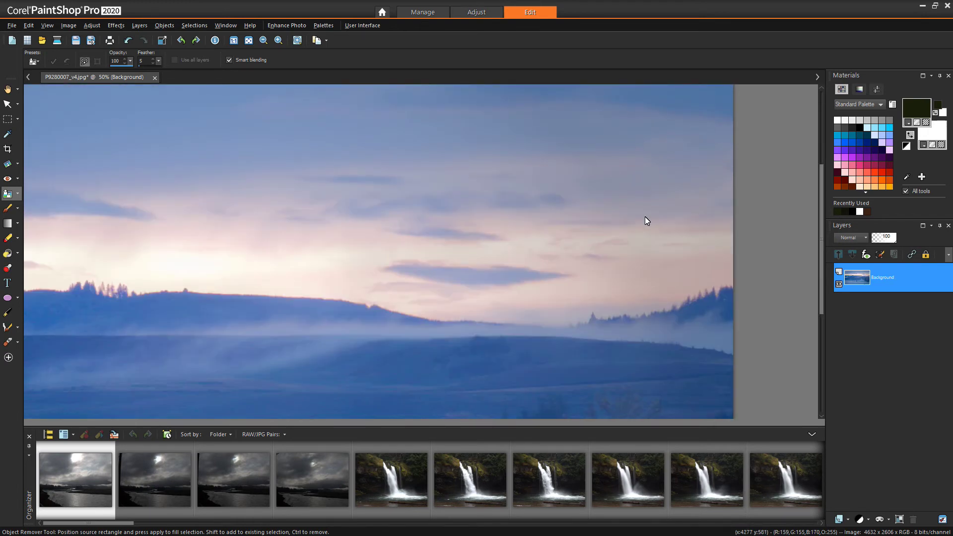
scroll(616, 274, "down", 3)
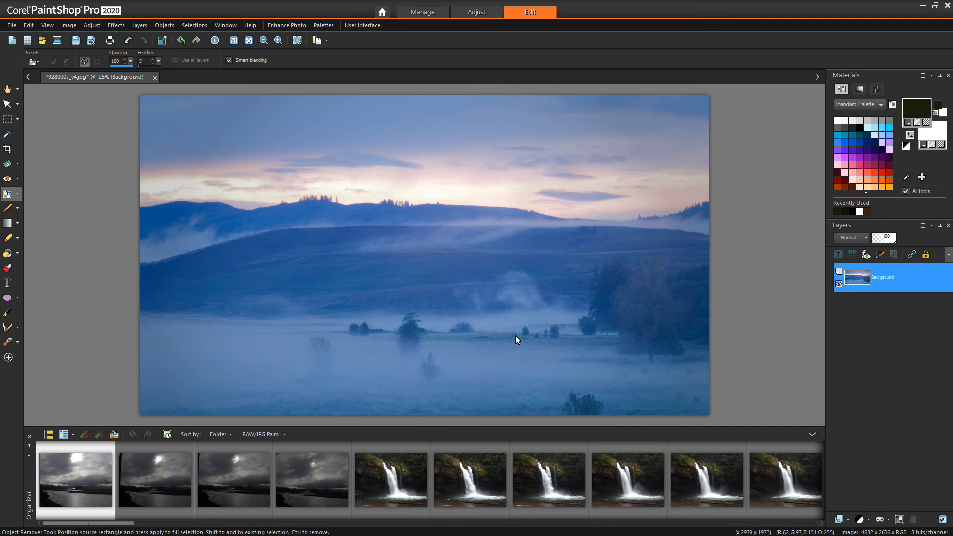
scroll(542, 334, "down", 1)
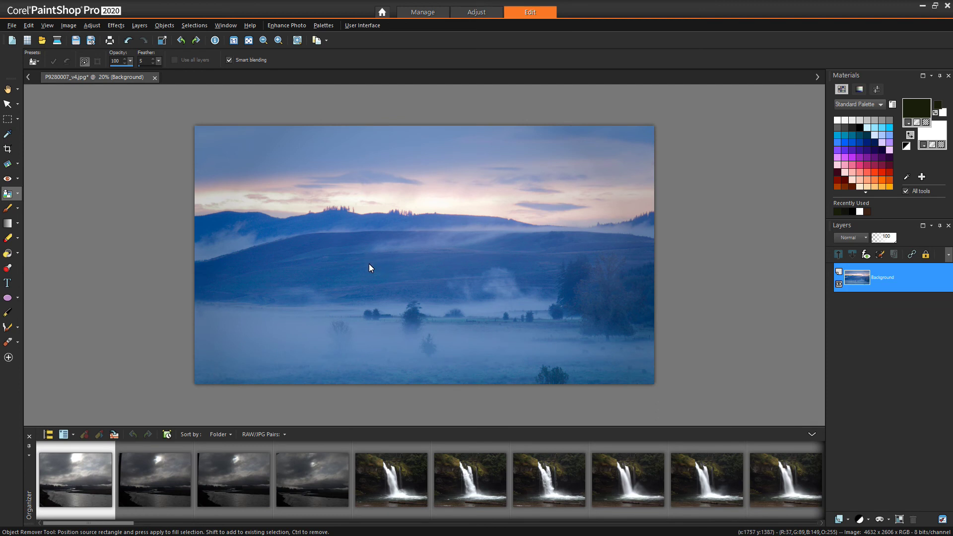